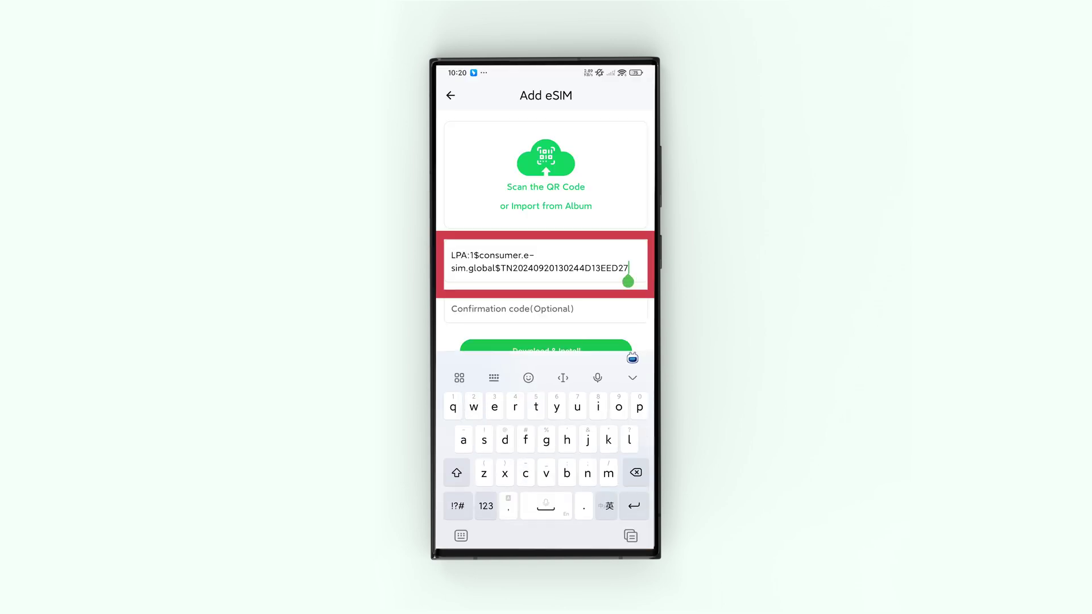
# - Confirm the pasted consumer.e-sim.global activation code to begin installing that eSIM profile
pyautogui.press('Return')
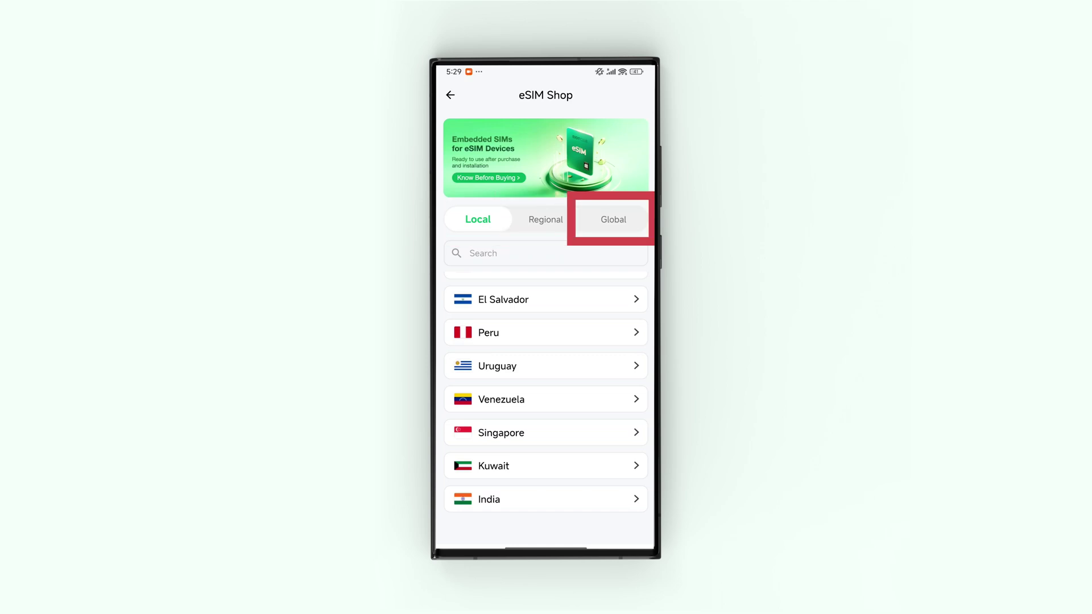
# - Buy the Singapore 1GB-30Day eSIM plan from the eSIM Shop
pyautogui.click(546, 433)
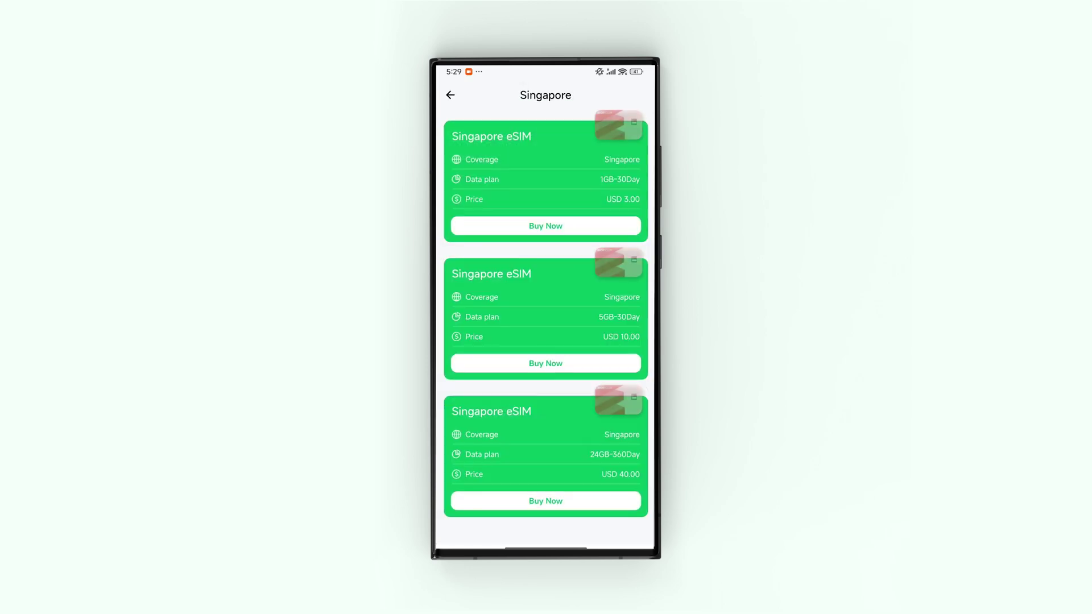
pyautogui.click(546, 226)
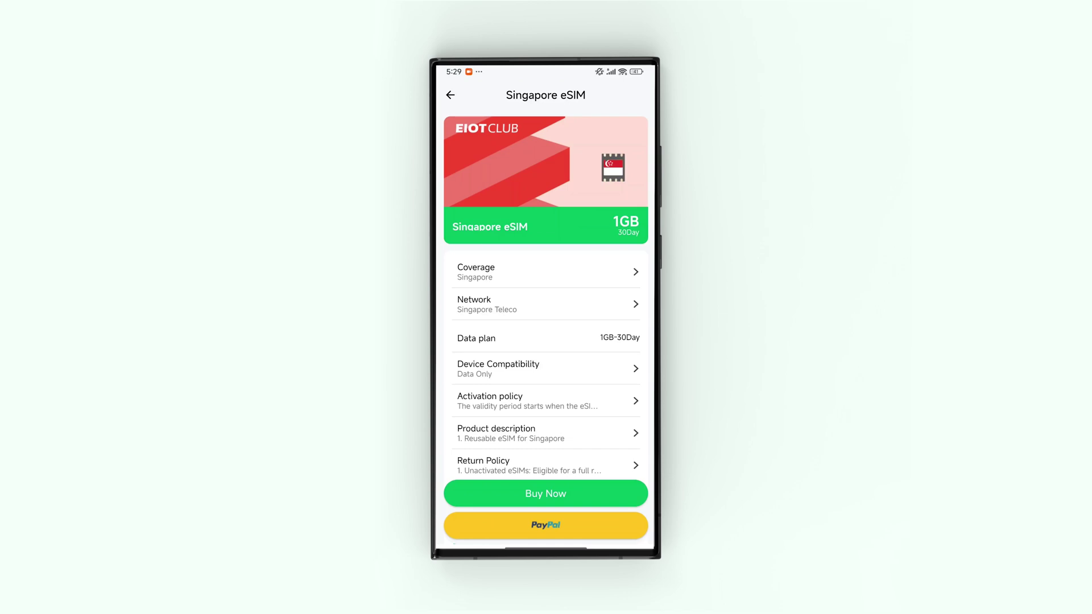
pyautogui.click(578, 492)
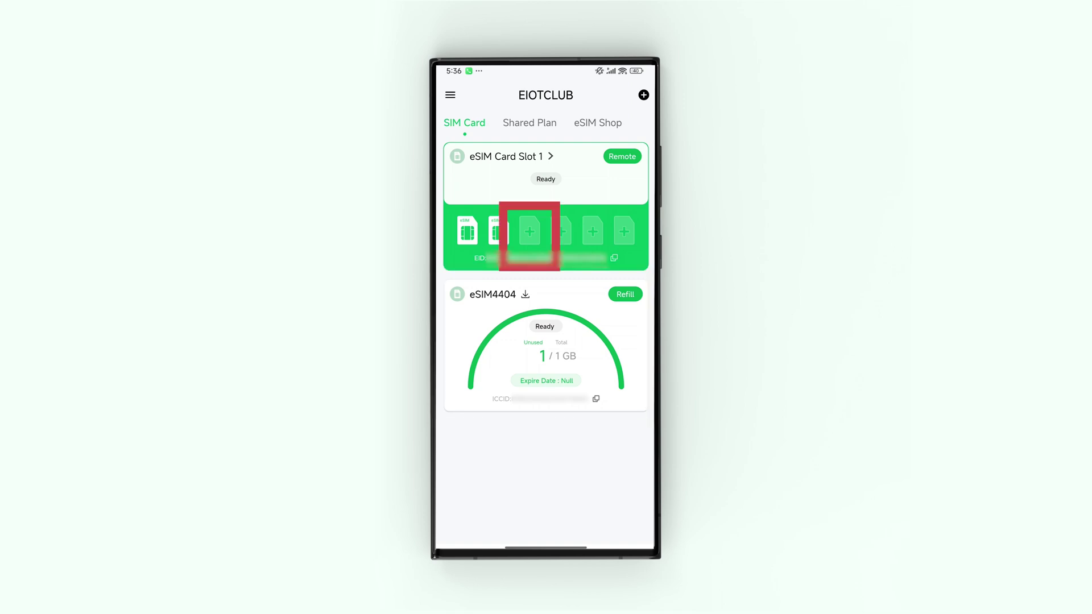
# - Download and install the eSIM4404 profile into an empty slot, then refresh the card
pyautogui.click(529, 232)
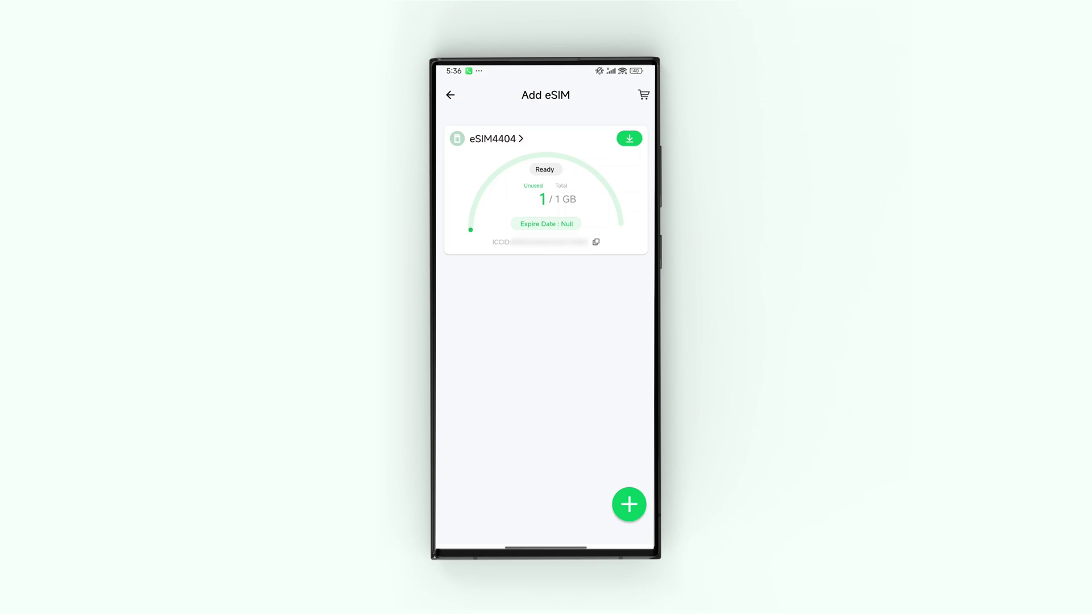
pyautogui.click(629, 138)
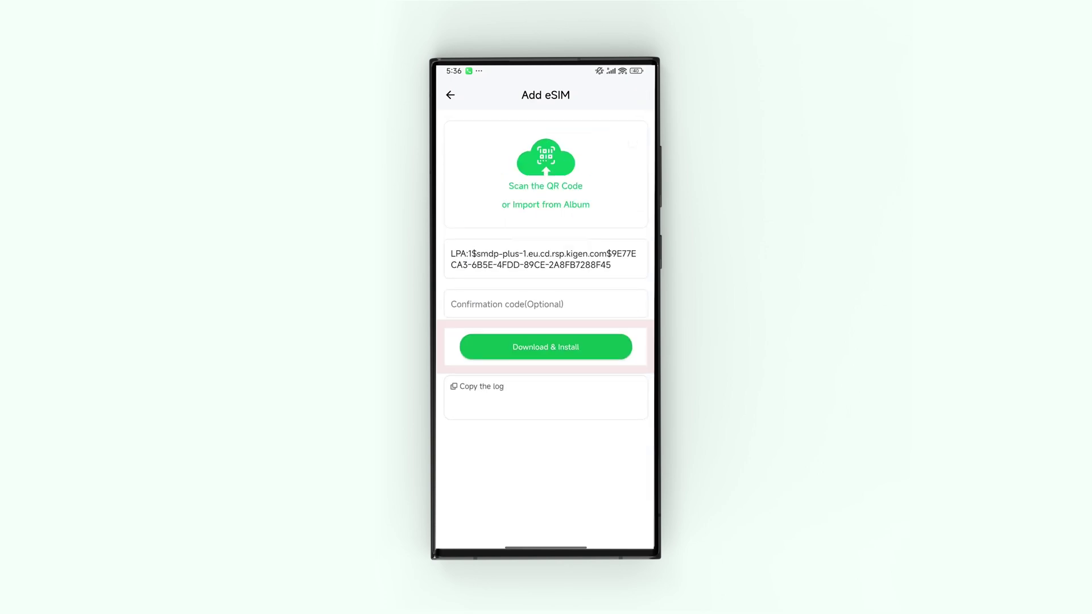
pyautogui.click(545, 347)
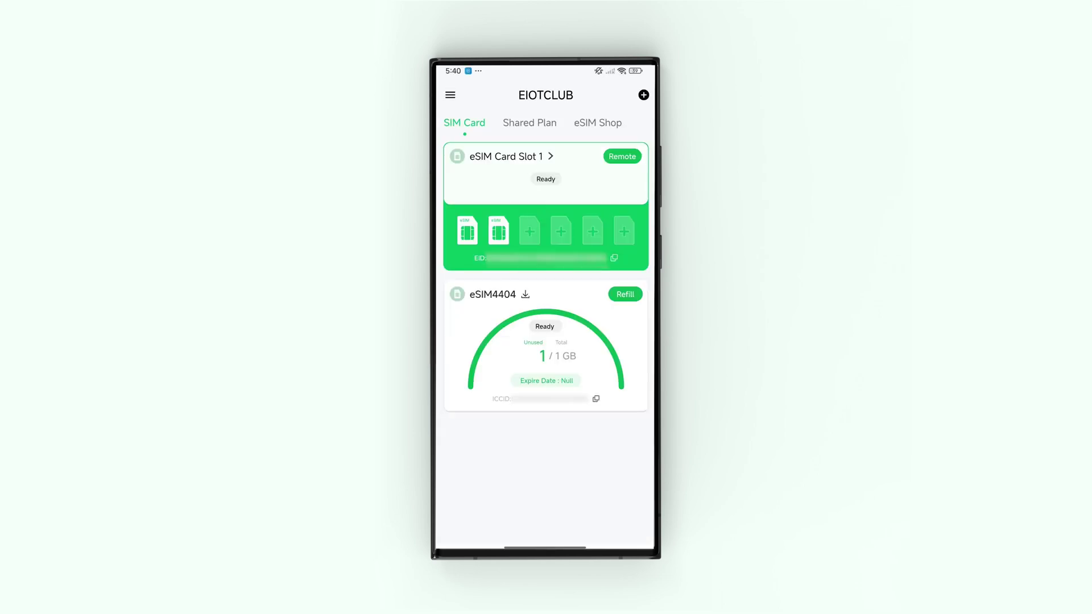
pyautogui.moveTo(545, 227); pyautogui.dragTo(545, 319)
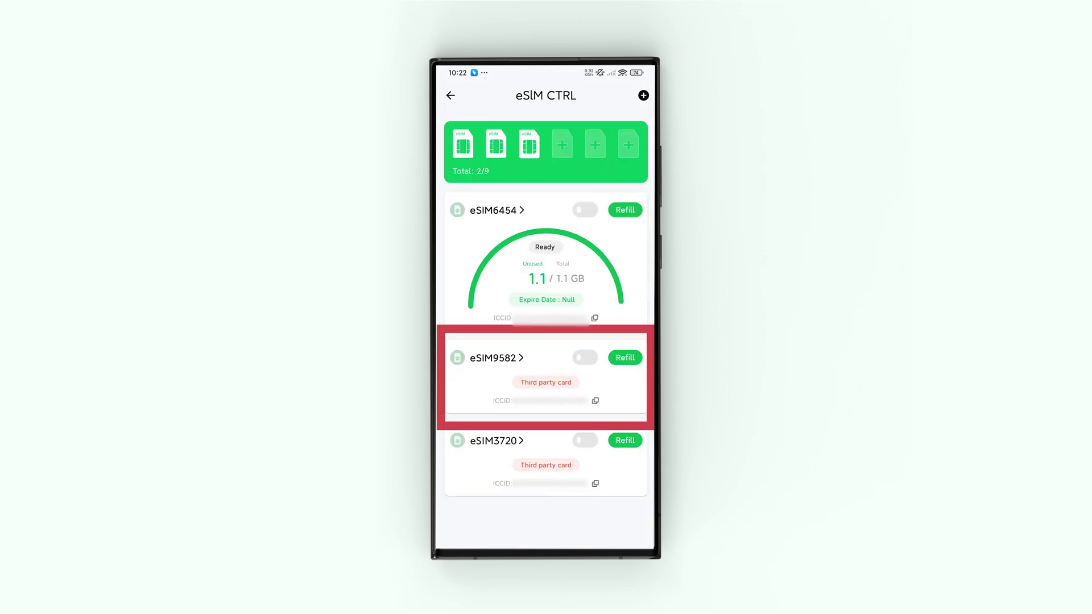
# - Turn on the eSIM9582 profile's toggle on the eSIM CTRL page
pyautogui.click(586, 357)
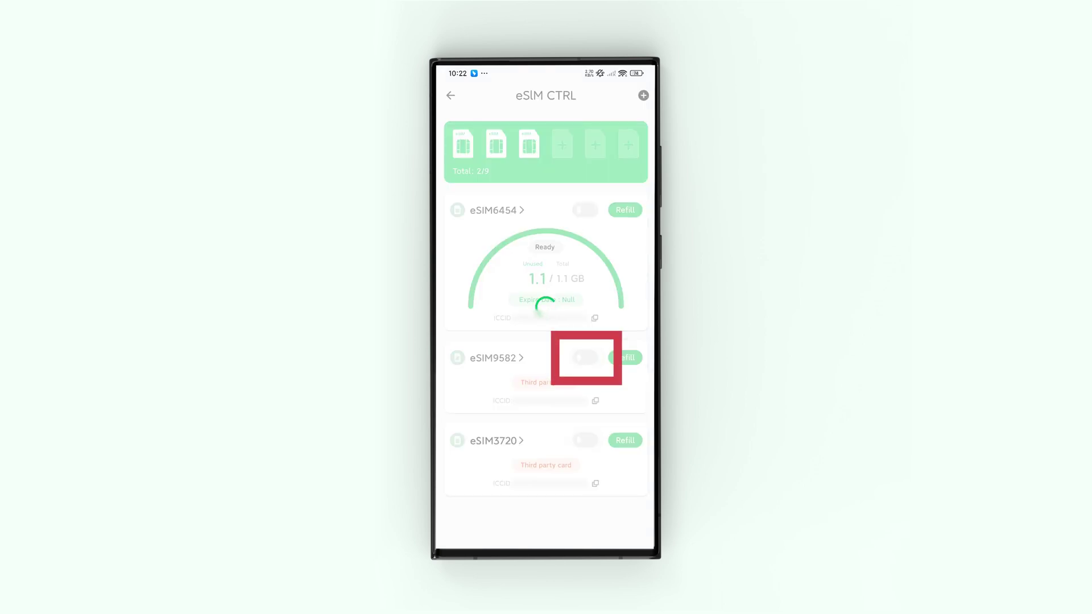